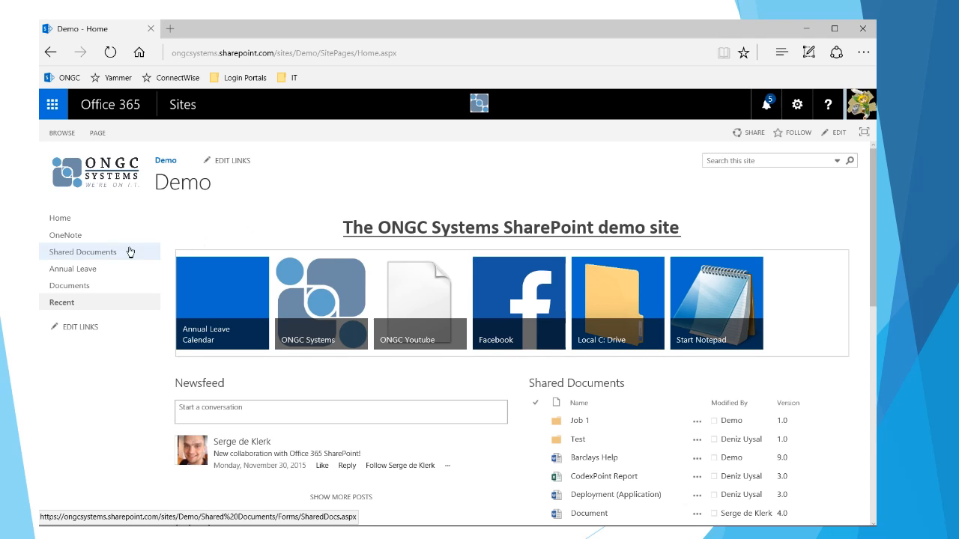
Step: Open the sharing settings of Document2 in the Shared Documents library and display who it is shared with
{"action": "left_click", "coordinate": [103, 257]}
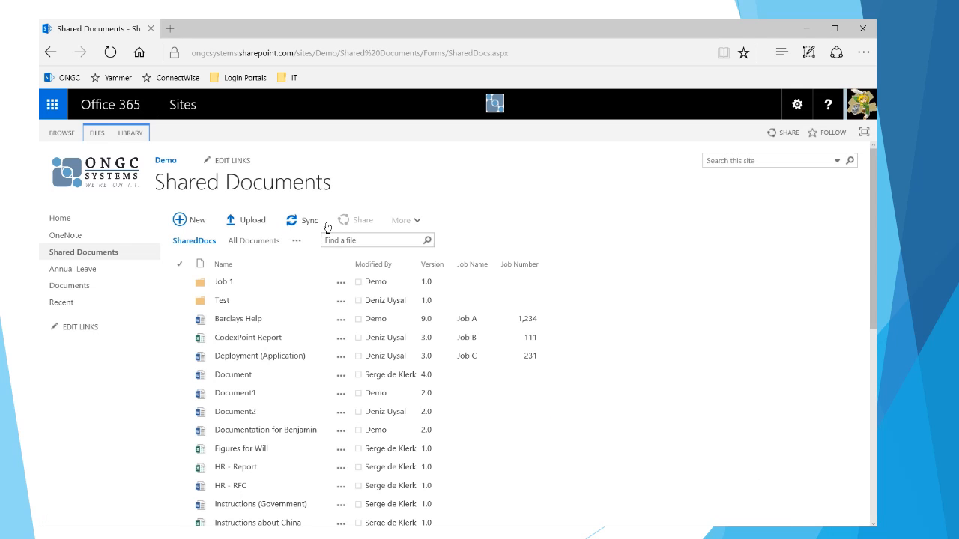
{"action": "right_click", "coordinate": [246, 414]}
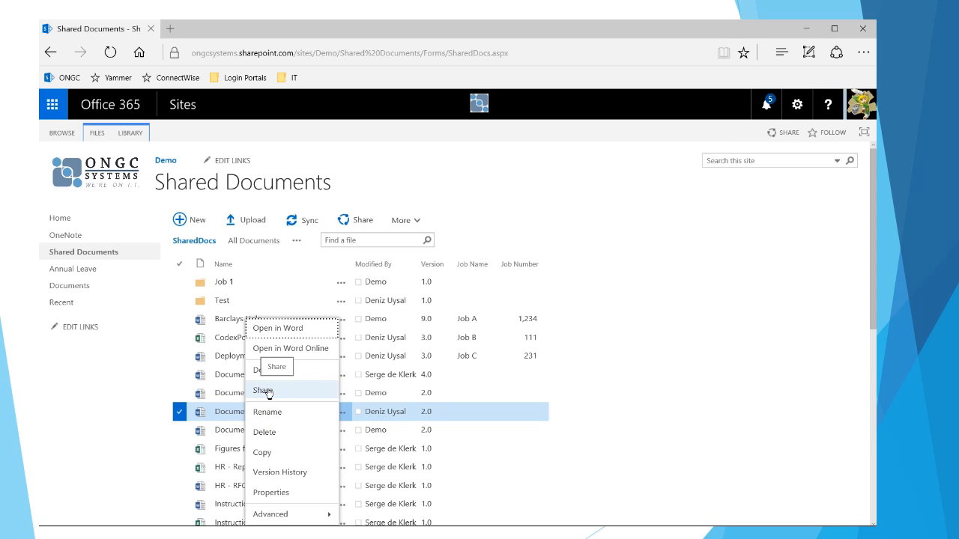
{"action": "left_click", "coordinate": [263, 391]}
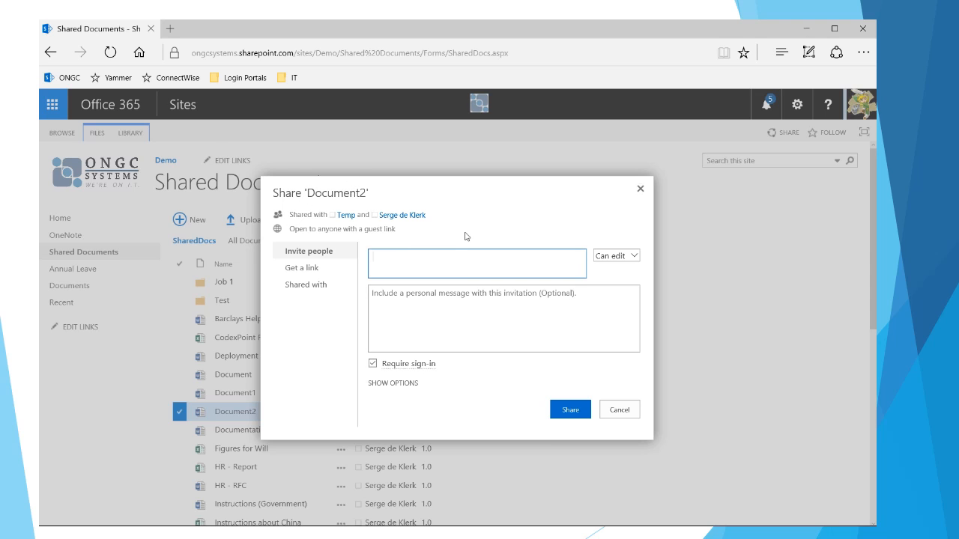
{"action": "left_click", "coordinate": [332, 290]}
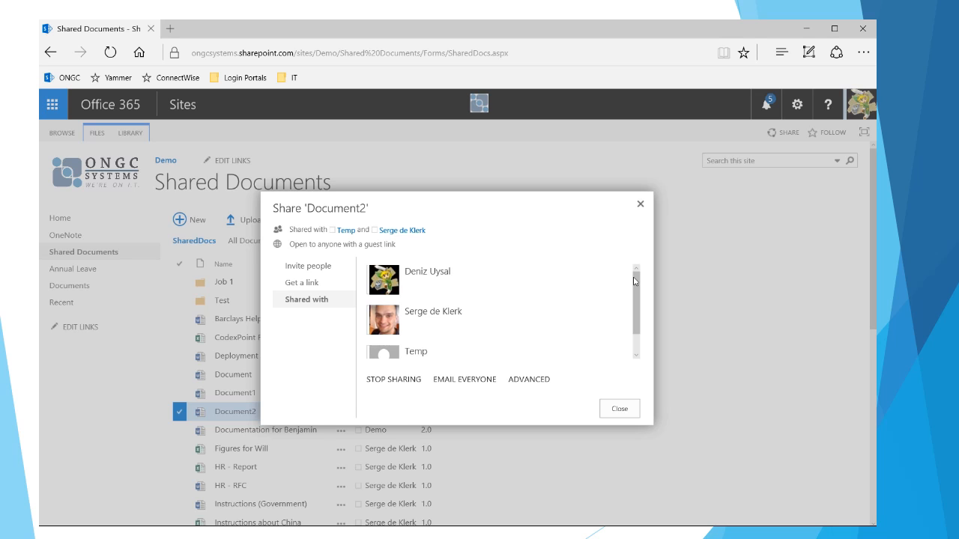
Step: Call up the stop-sharing confirmation for Document2, cancel it, and open the document's advanced permissions page
{"action": "left_click", "coordinate": [395, 380]}
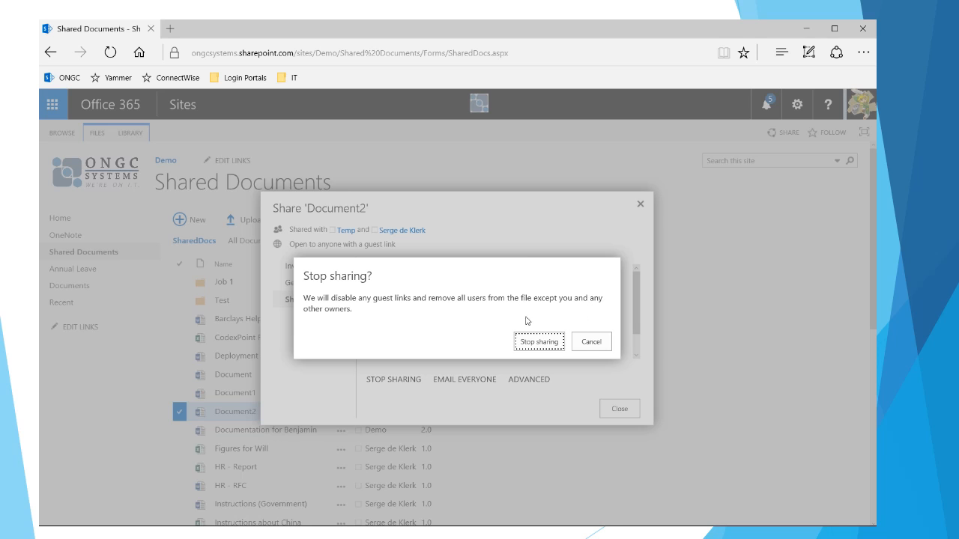
{"action": "left_click", "coordinate": [605, 342]}
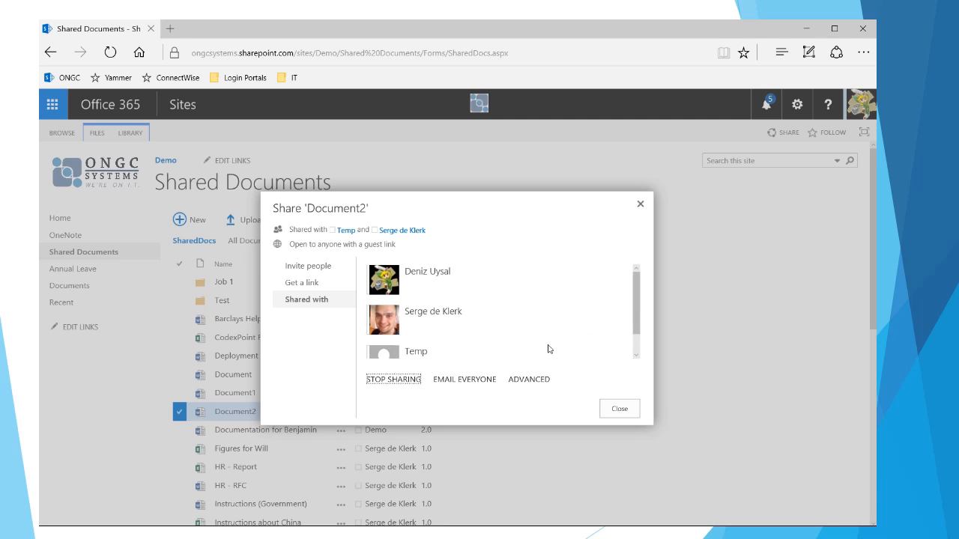
{"action": "left_click", "coordinate": [534, 383]}
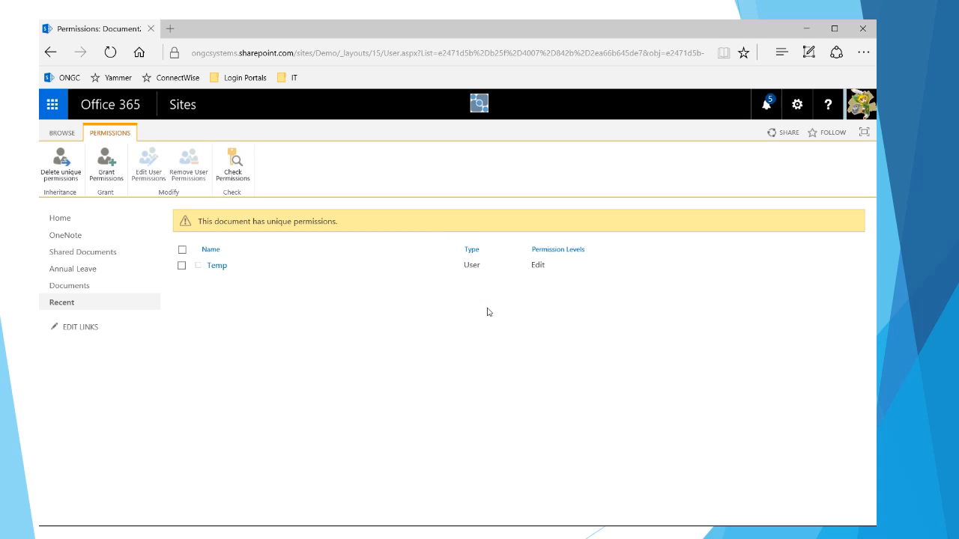
Step: Select the Temp user in Document2's permission list and open that user's permission levels for editing
{"action": "left_click_drag", "start_coordinate": [534, 266], "coordinate": [564, 265]}
{"action": "left_click", "coordinate": [569, 278]}
{"action": "left_click", "coordinate": [181, 266]}
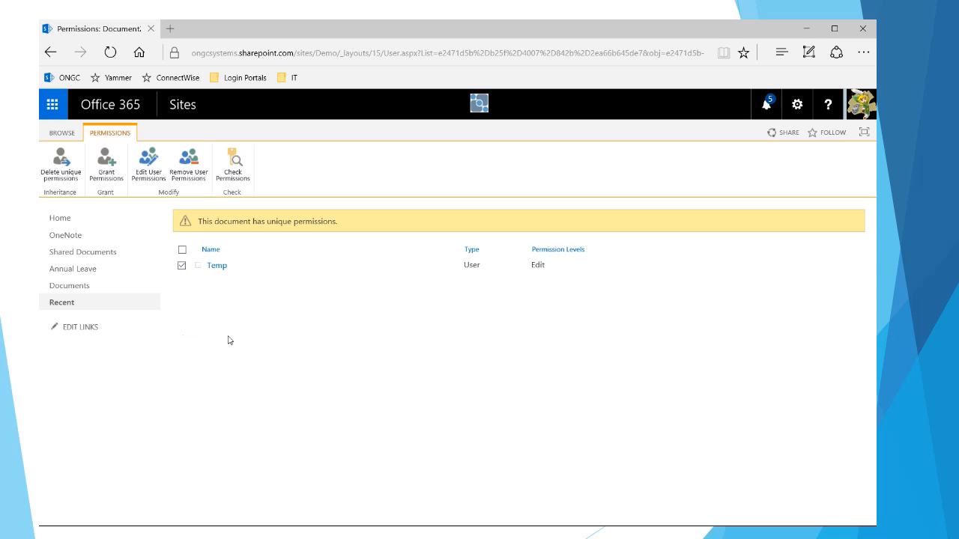
{"action": "left_click", "coordinate": [161, 162]}
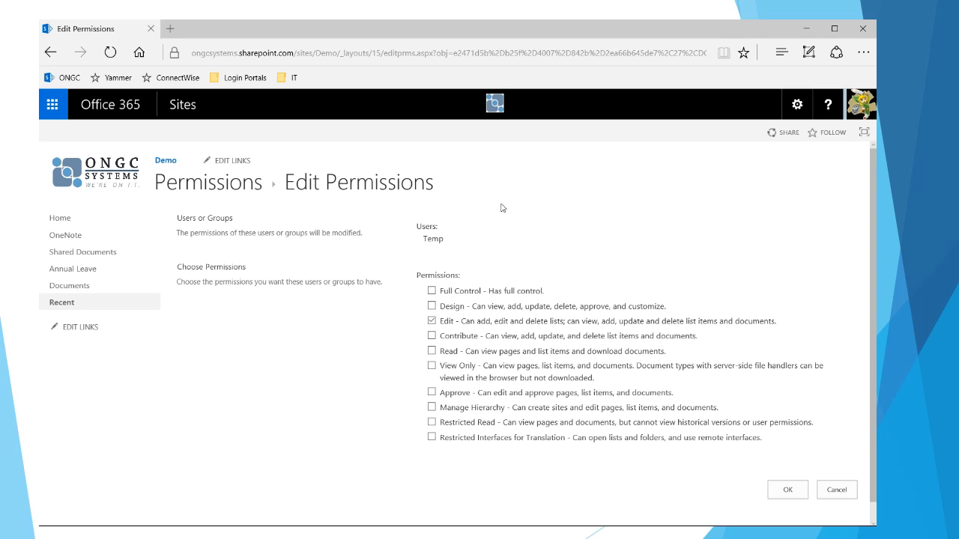
{"action": "scroll", "coordinate": [405, 260], "scroll_direction": "down", "scroll_amount": 1}
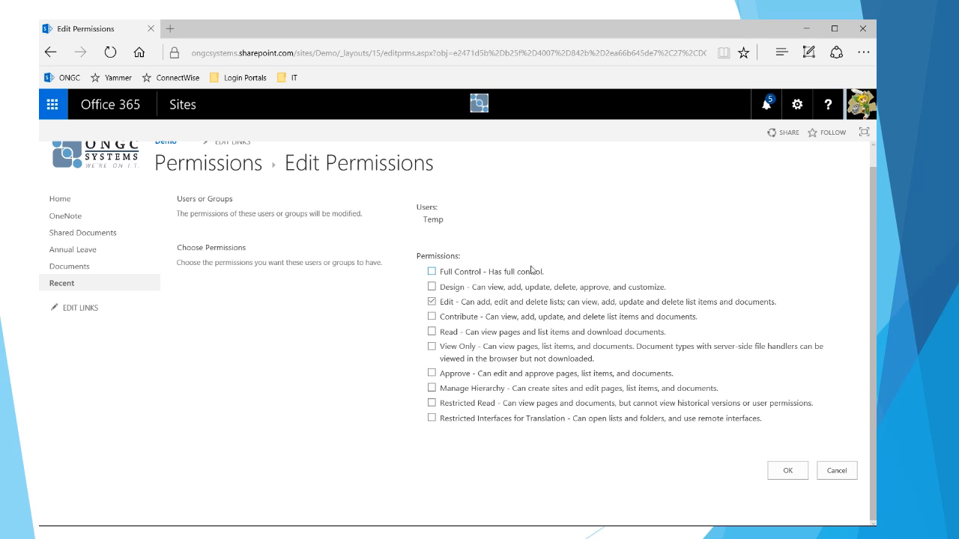
{"action": "left_click_drag", "start_coordinate": [558, 273], "coordinate": [439, 272]}
{"action": "left_click", "coordinate": [476, 264]}
{"action": "left_click_drag", "start_coordinate": [483, 272], "coordinate": [542, 276]}
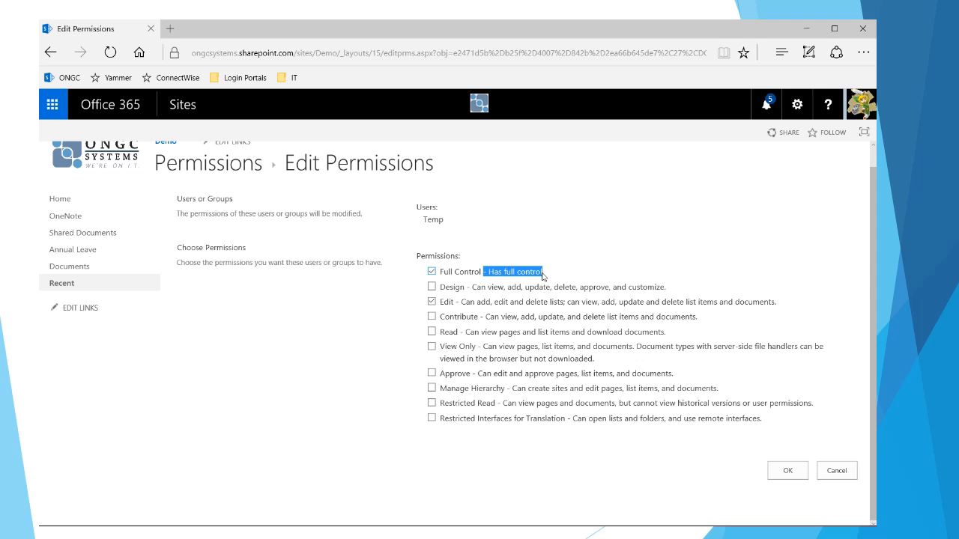
{"action": "left_click", "coordinate": [433, 273]}
{"action": "left_click", "coordinate": [432, 317]}
{"action": "left_click", "coordinate": [432, 317]}
Step: Replace the Temp user's Edit permission on Document2 with View Only and save the change
{"action": "left_click", "coordinate": [434, 309]}
{"action": "left_click", "coordinate": [433, 304]}
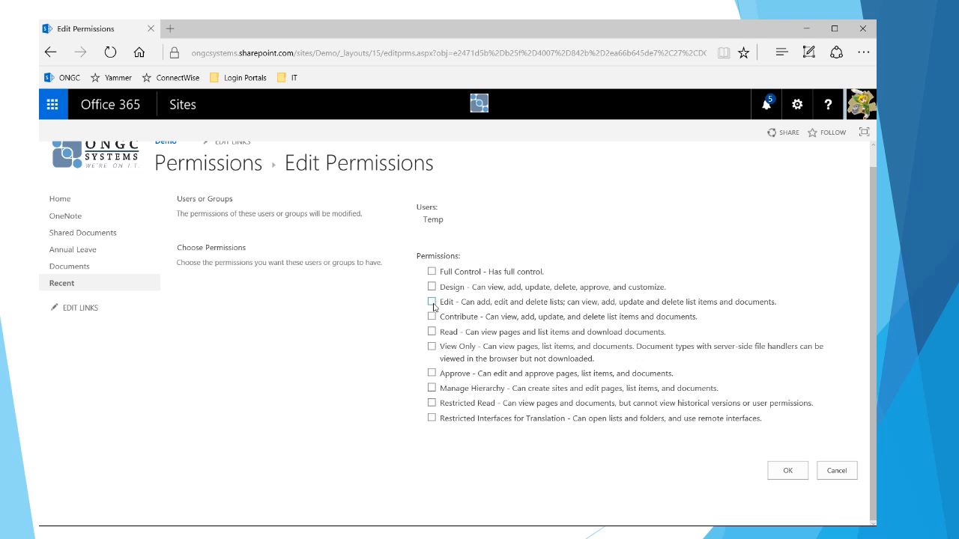
{"action": "left_click", "coordinate": [432, 348]}
{"action": "left_click", "coordinate": [795, 472]}
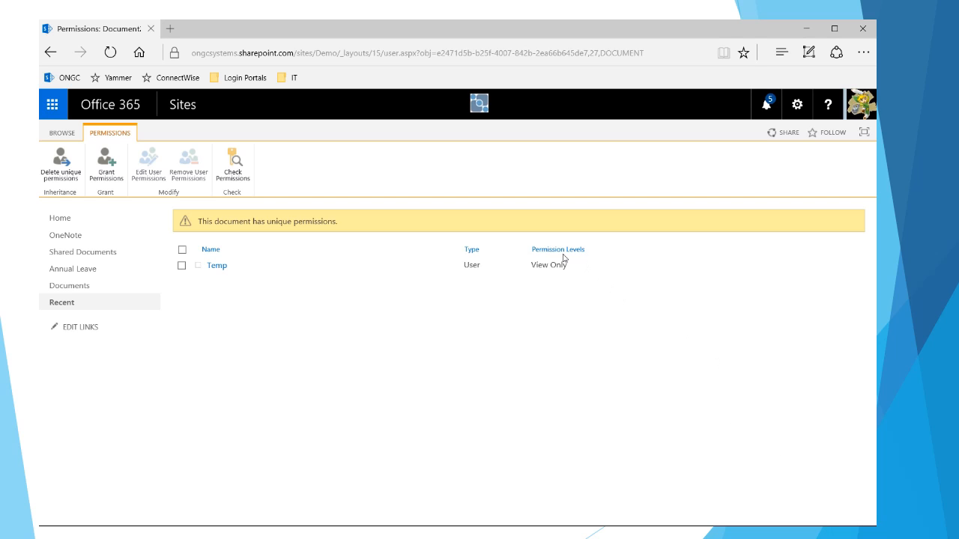
Step: Remove all of the Temp user's permissions from Document2 and confirm the removal
{"action": "left_click_drag", "start_coordinate": [573, 270], "coordinate": [537, 271]}
{"action": "left_click", "coordinate": [543, 293]}
{"action": "left_click", "coordinate": [182, 267]}
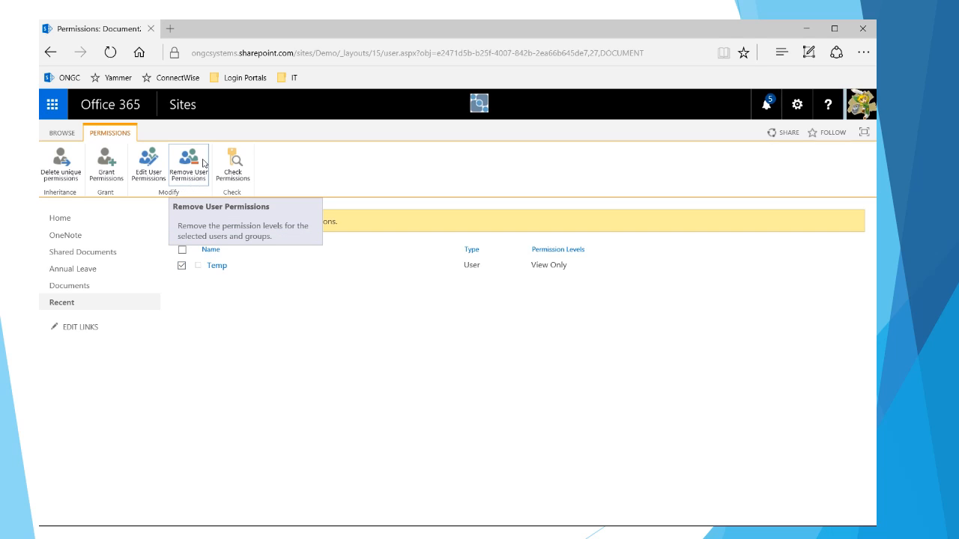
{"action": "left_click", "coordinate": [199, 163]}
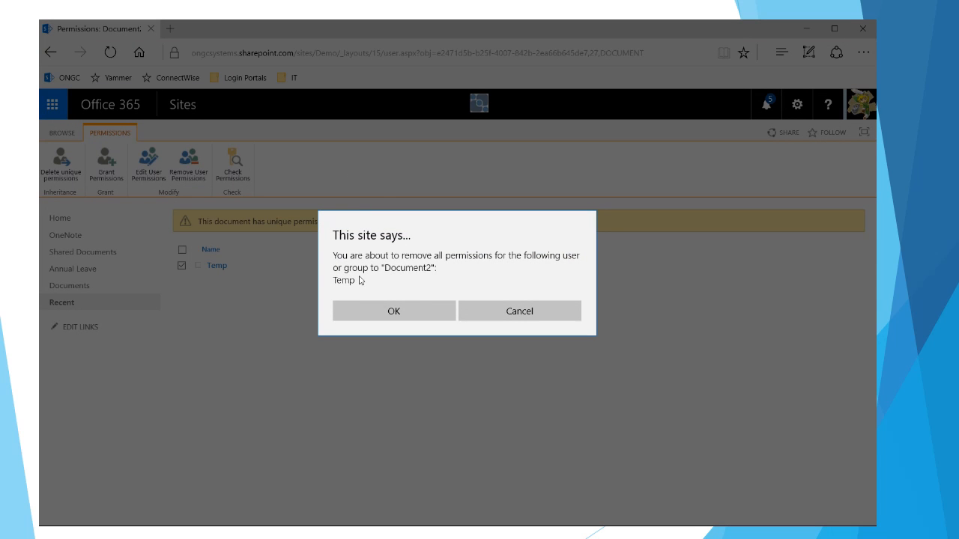
{"action": "left_click", "coordinate": [408, 312]}
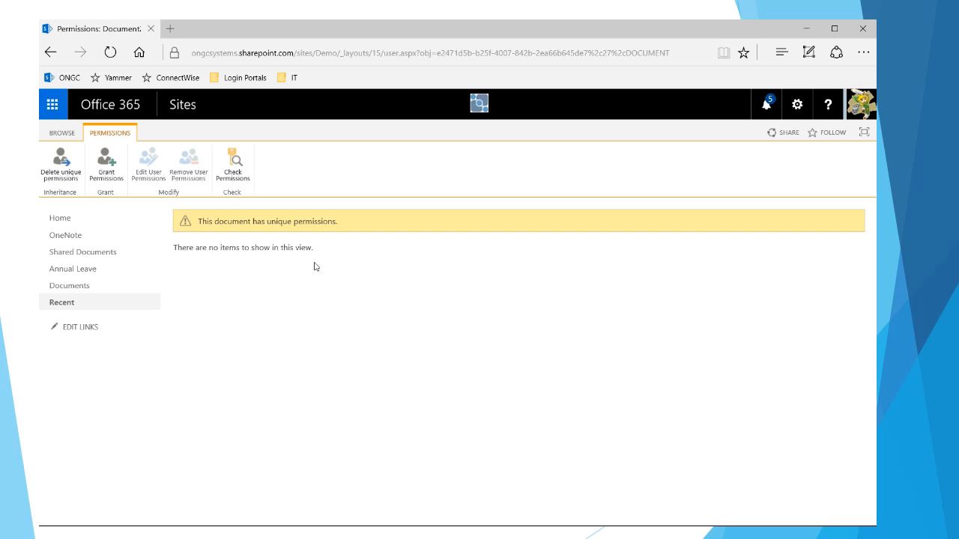
Step: Check the permission levels given to the Temp user on Document2, then close the check
{"action": "left_click", "coordinate": [241, 161]}
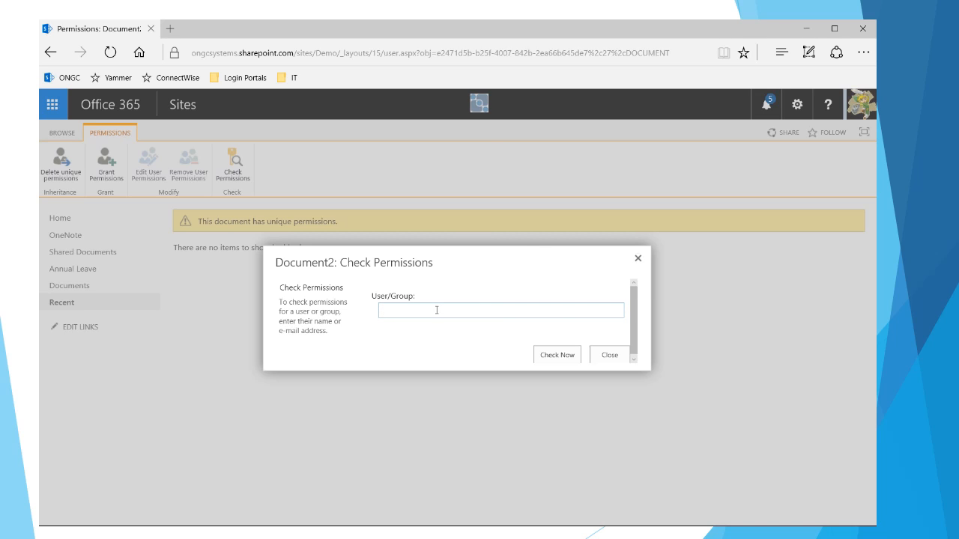
{"action": "type", "text": "temp"}
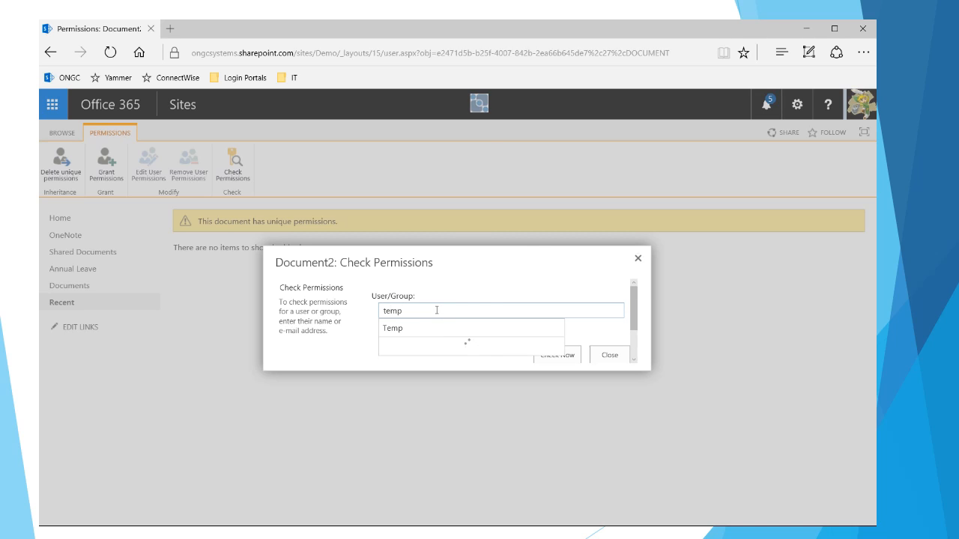
{"action": "left_click", "coordinate": [420, 330]}
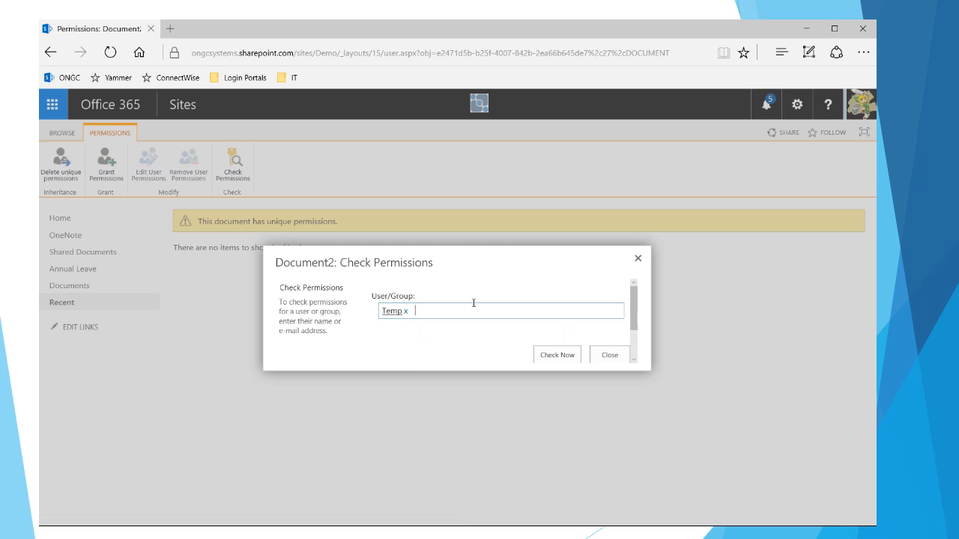
{"action": "left_click", "coordinate": [557, 355]}
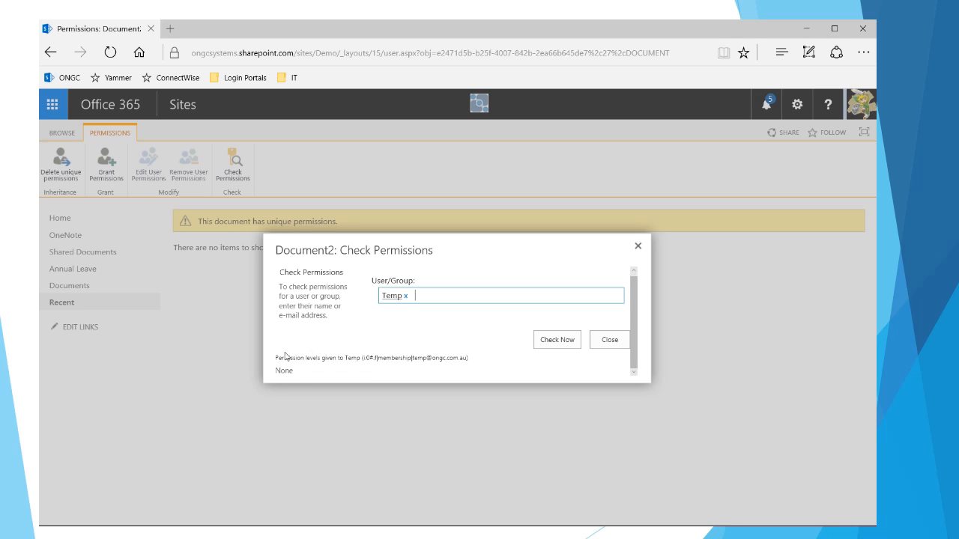
{"action": "left_click_drag", "start_coordinate": [348, 357], "coordinate": [472, 357]}
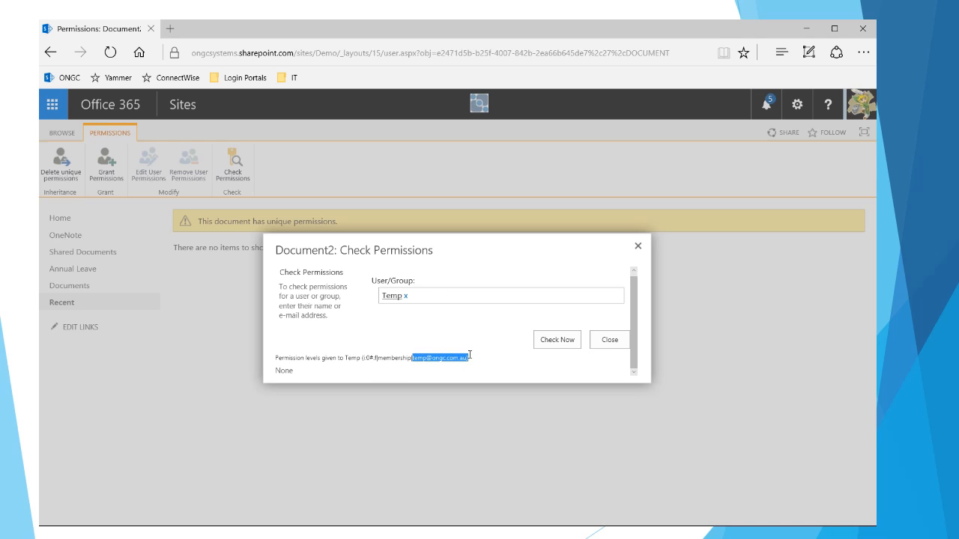
{"action": "left_click", "coordinate": [460, 359]}
{"action": "double_click", "coordinate": [288, 370]}
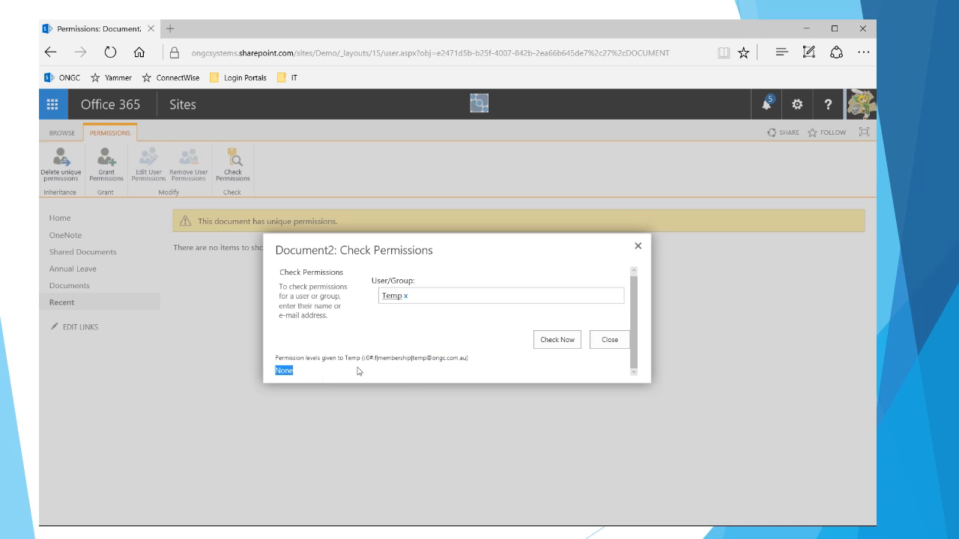
{"action": "left_click", "coordinate": [610, 340]}
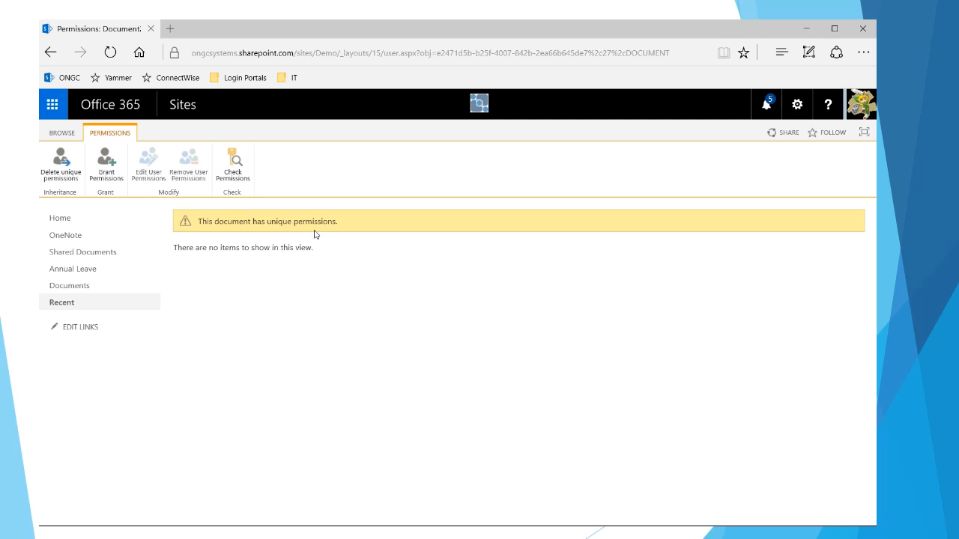
Step: Grant the Temp user Edit permission on Document2 without sending an email invitation, and reload the permission list
{"action": "left_click", "coordinate": [107, 164]}
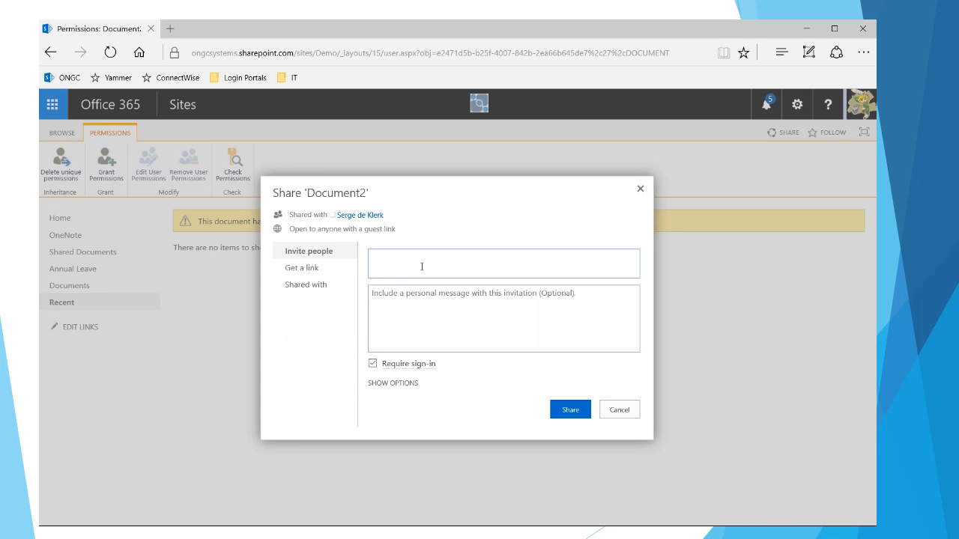
{"action": "type", "text": "temp"}
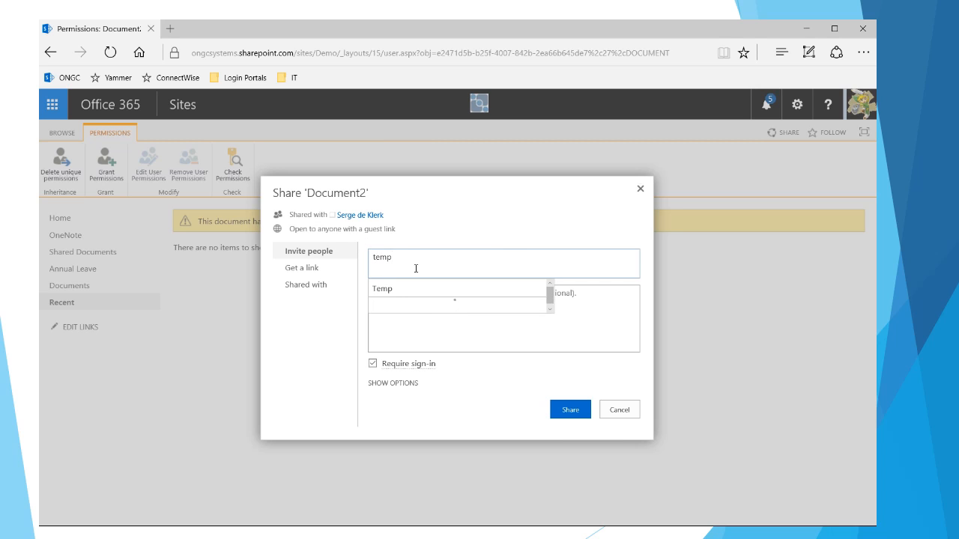
{"action": "left_click", "coordinate": [384, 291]}
{"action": "left_click", "coordinate": [393, 383]}
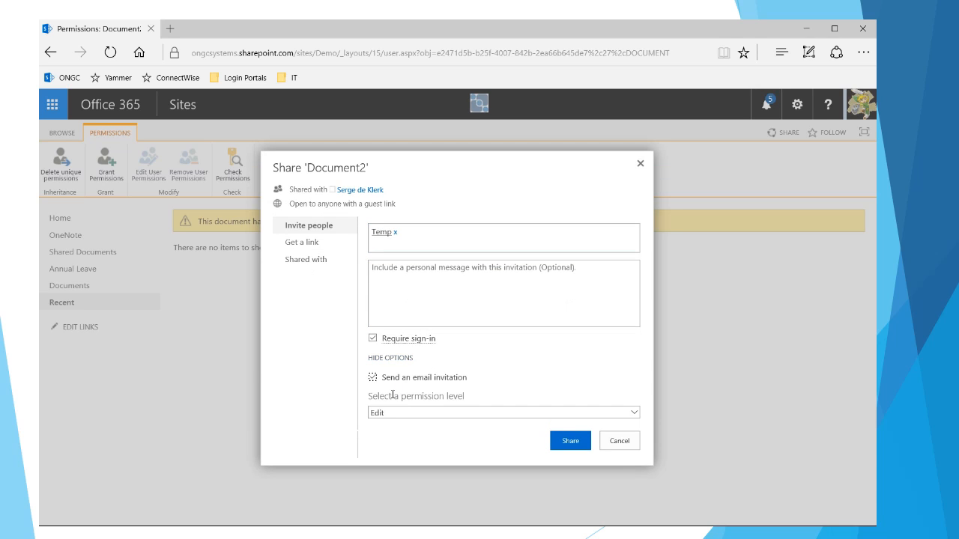
{"action": "left_click", "coordinate": [395, 412]}
{"action": "left_click", "coordinate": [396, 413]}
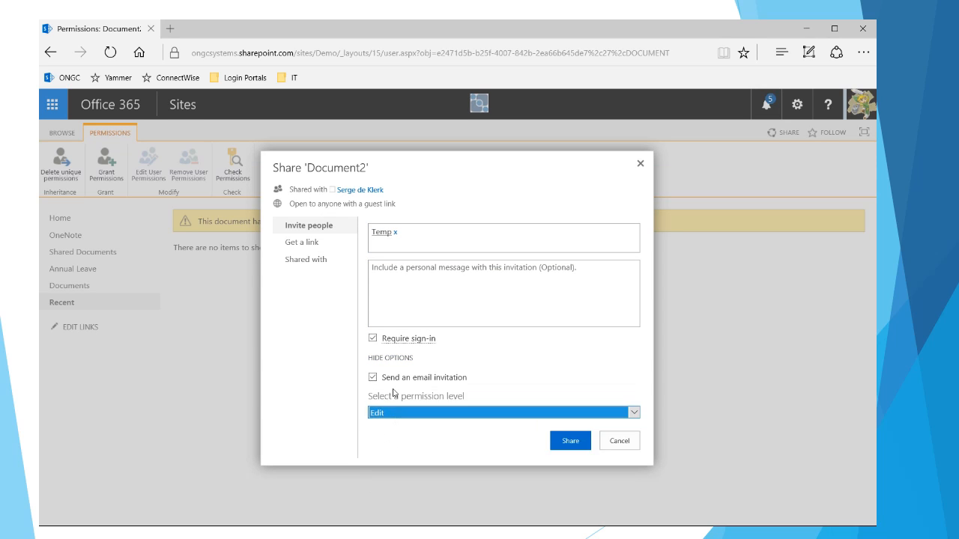
{"action": "left_click", "coordinate": [374, 379]}
{"action": "left_click", "coordinate": [574, 444]}
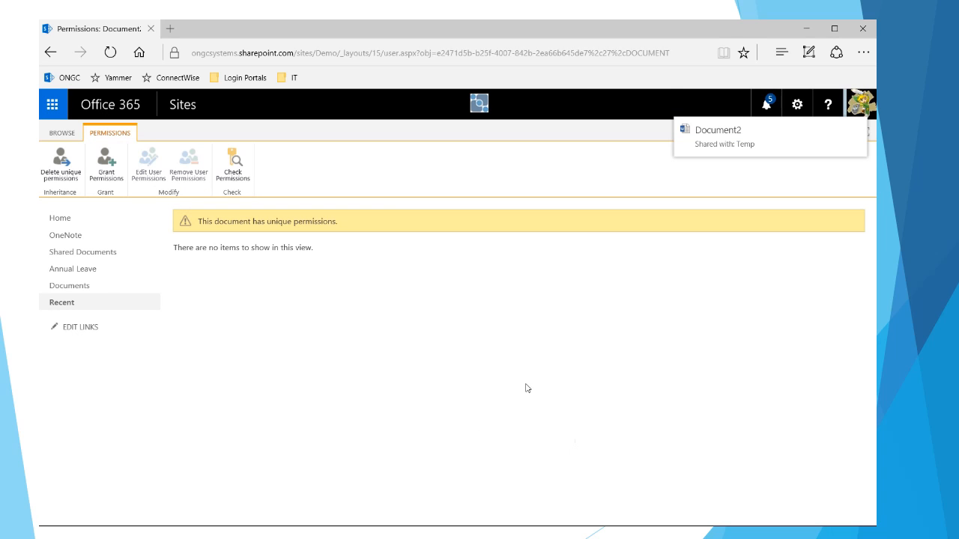
{"action": "left_click", "coordinate": [111, 53]}
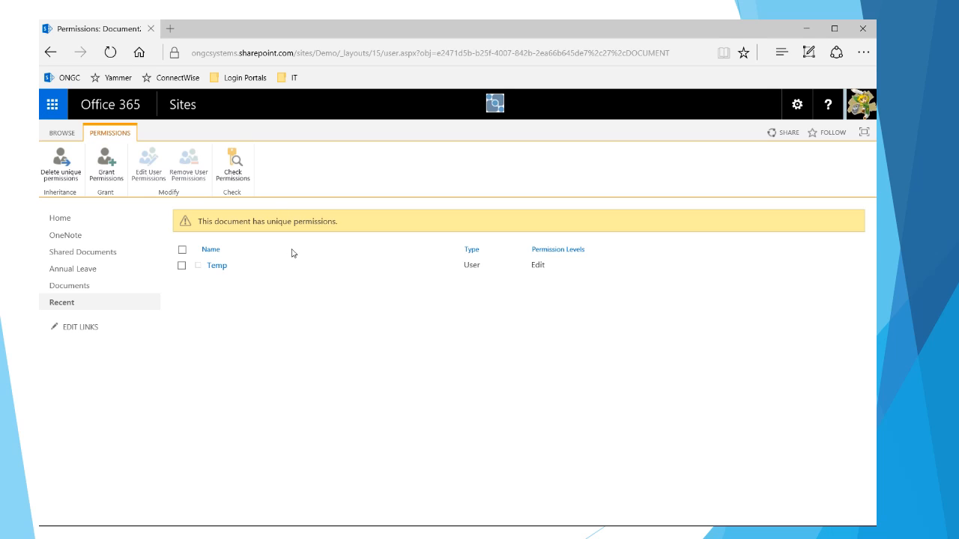
Step: Check again which permission level the Temp user has on Document2 and how it was given
{"action": "left_click", "coordinate": [233, 166]}
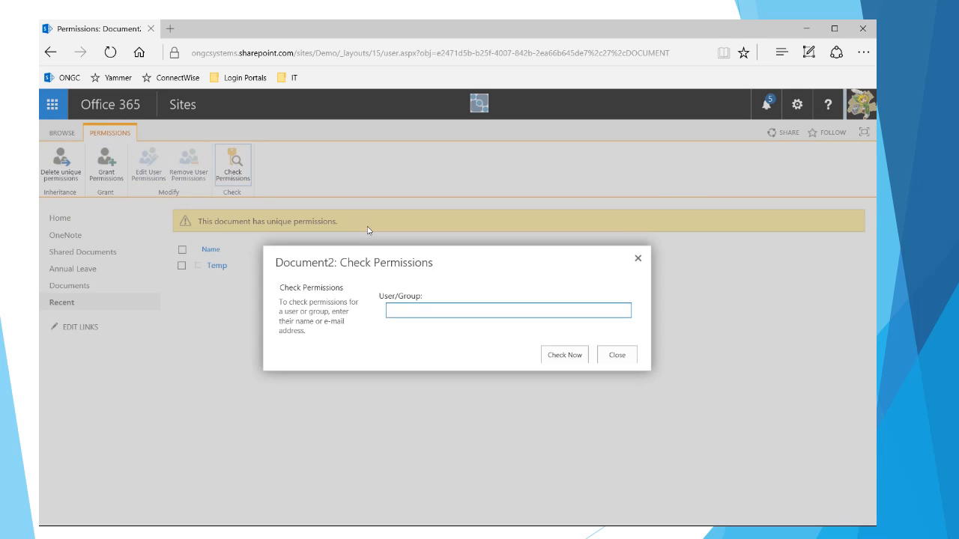
{"action": "type", "text": "temp"}
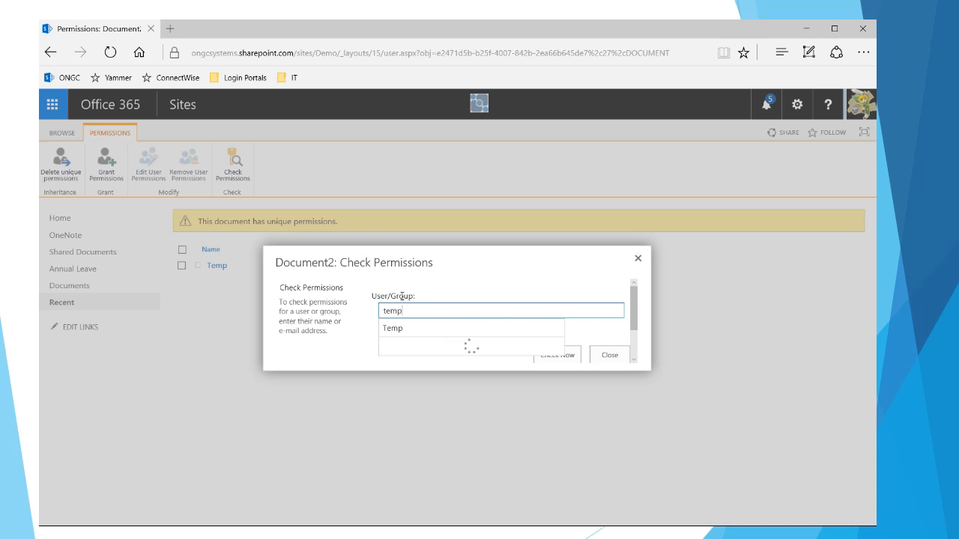
{"action": "left_click", "coordinate": [403, 325]}
{"action": "left_click", "coordinate": [541, 356]}
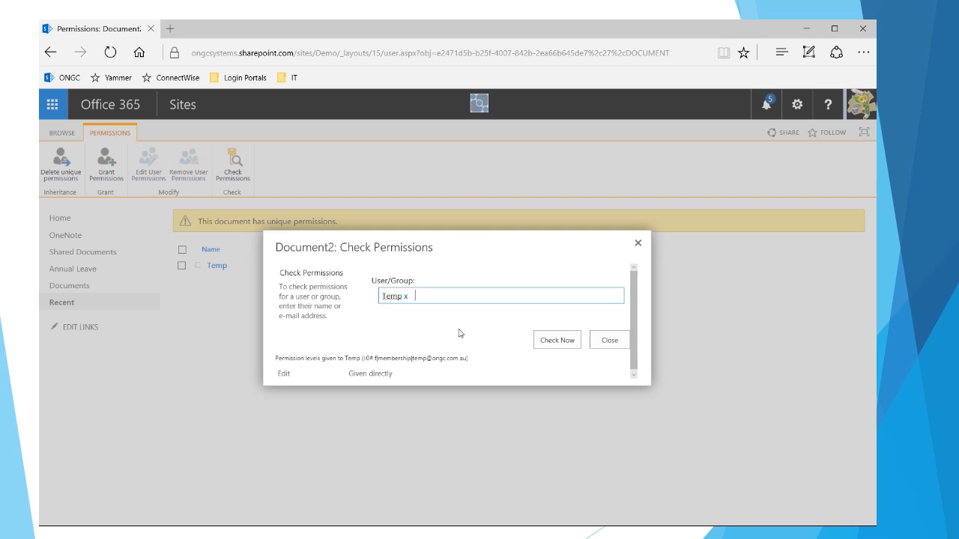
{"action": "scroll", "coordinate": [452, 330], "scroll_direction": "down", "scroll_amount": 1}
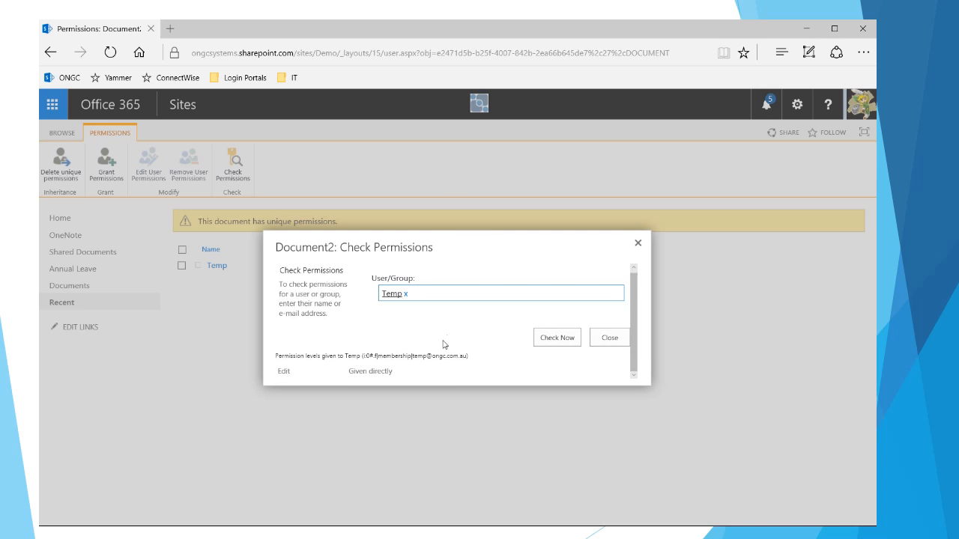
{"action": "left_click", "coordinate": [355, 357]}
{"action": "left_click_drag", "start_coordinate": [414, 357], "coordinate": [468, 356]}
{"action": "left_click_drag", "start_coordinate": [283, 370], "coordinate": [323, 377]}
{"action": "left_click_drag", "start_coordinate": [397, 374], "coordinate": [342, 374]}
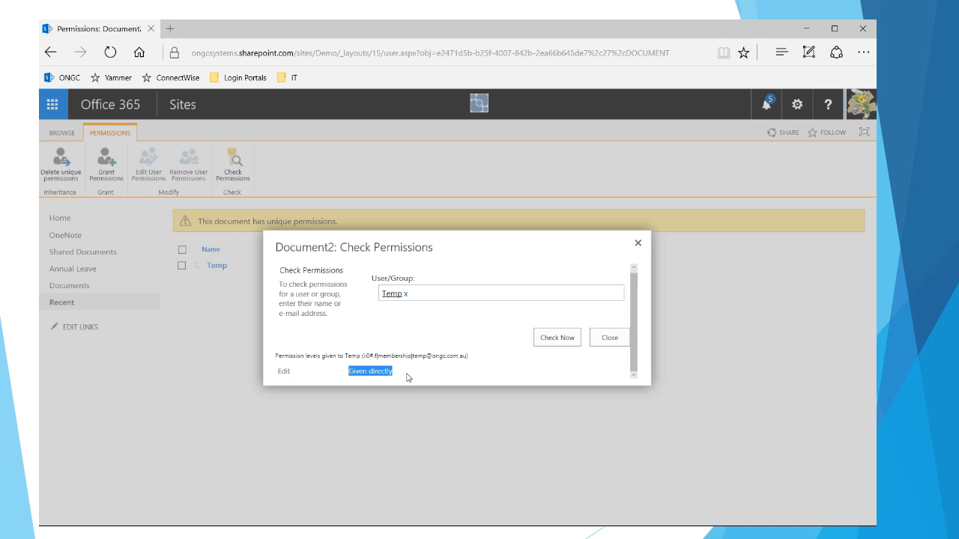
{"action": "left_click", "coordinate": [429, 379]}
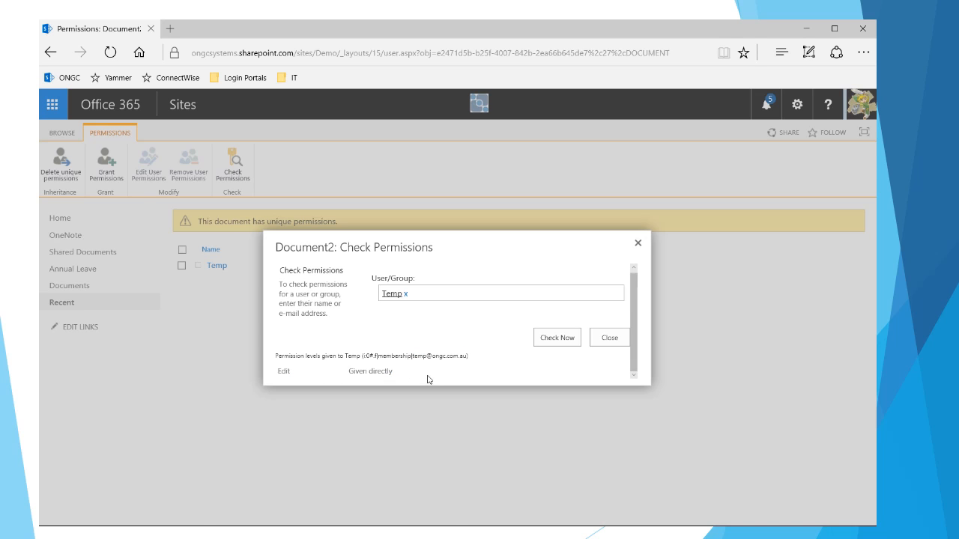
{"action": "left_click", "coordinate": [607, 339]}
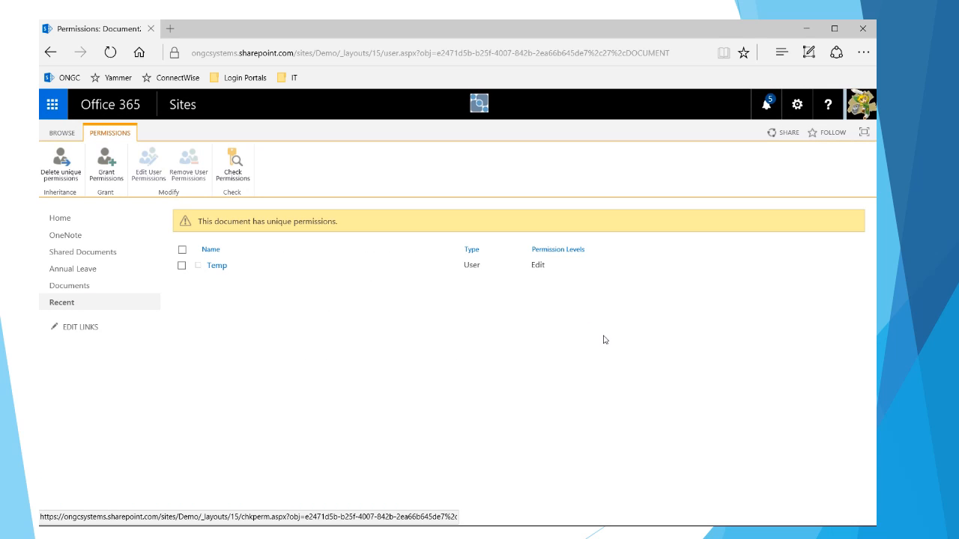